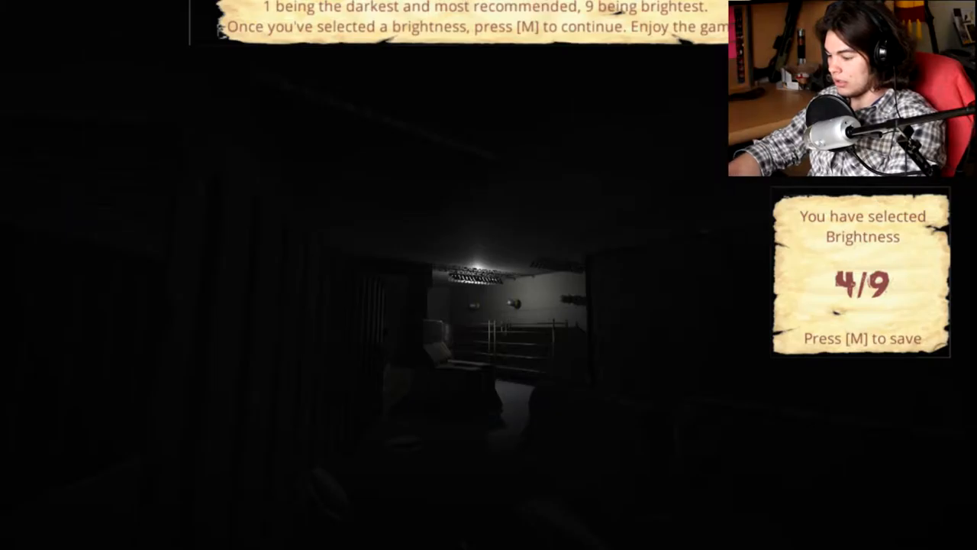
{"action": "key", "text": "9"}
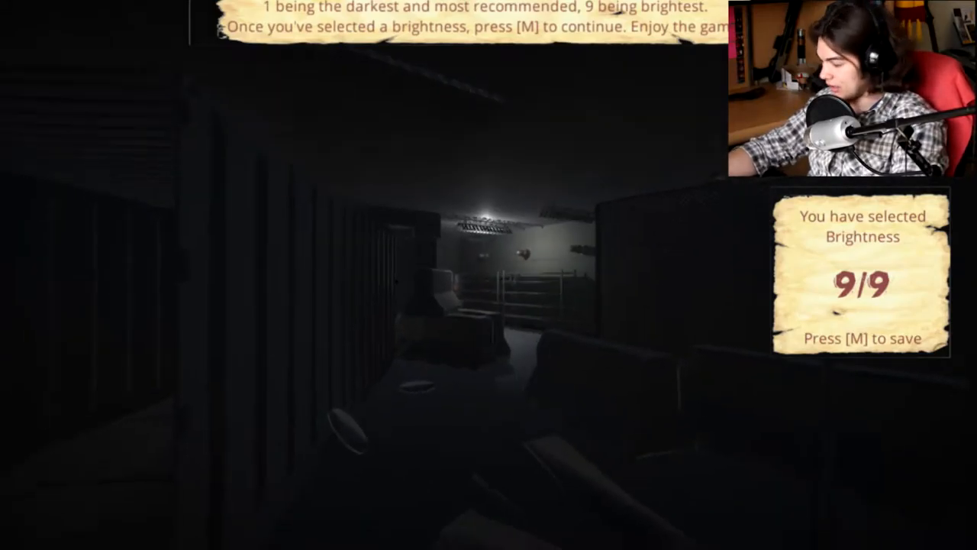
{"action": "key", "text": "m"}
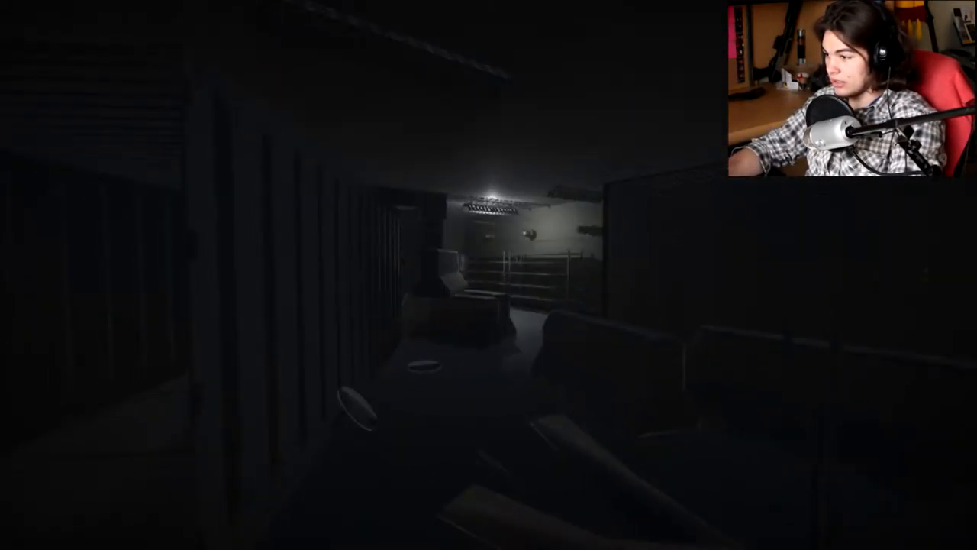
{"action": "key", "text": "w"}
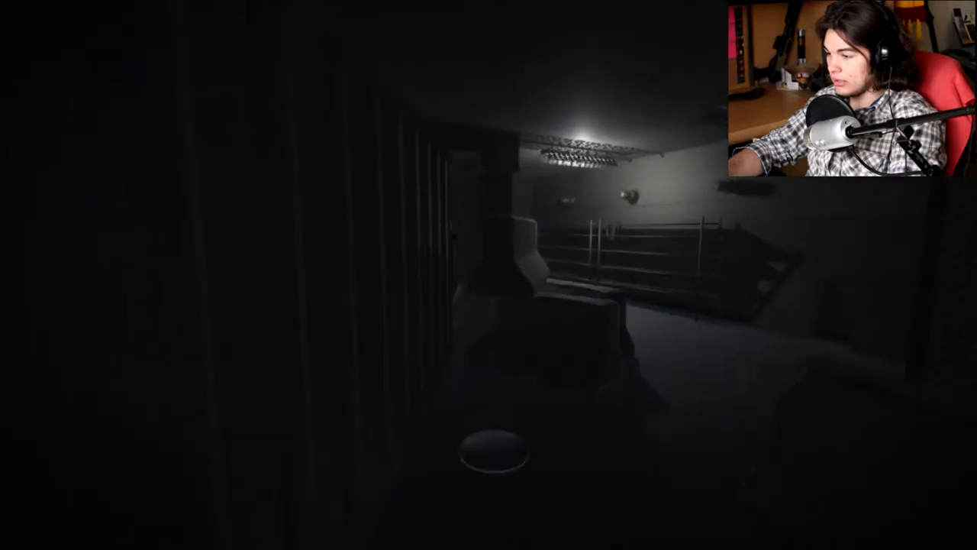
{"action": "key", "text": "w"}
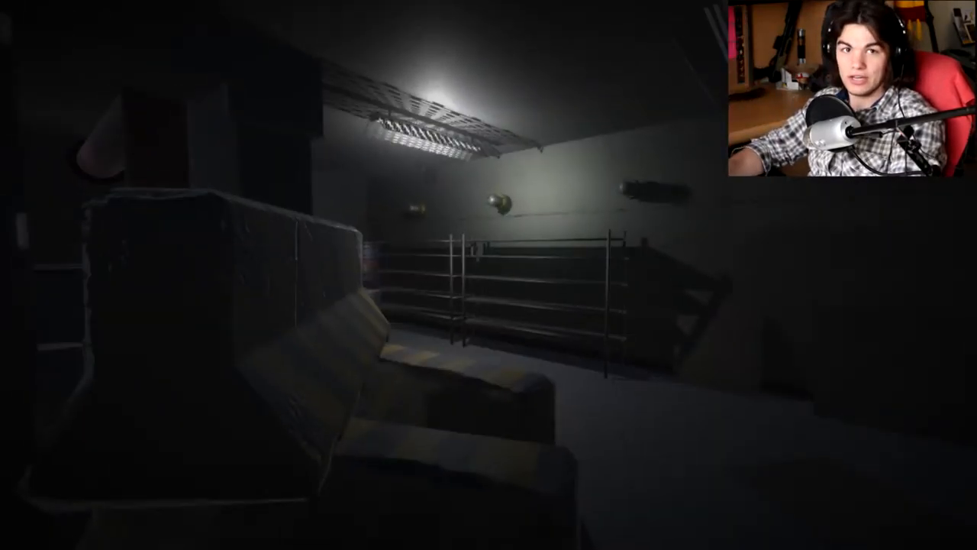
{"action": "key", "text": "d"}
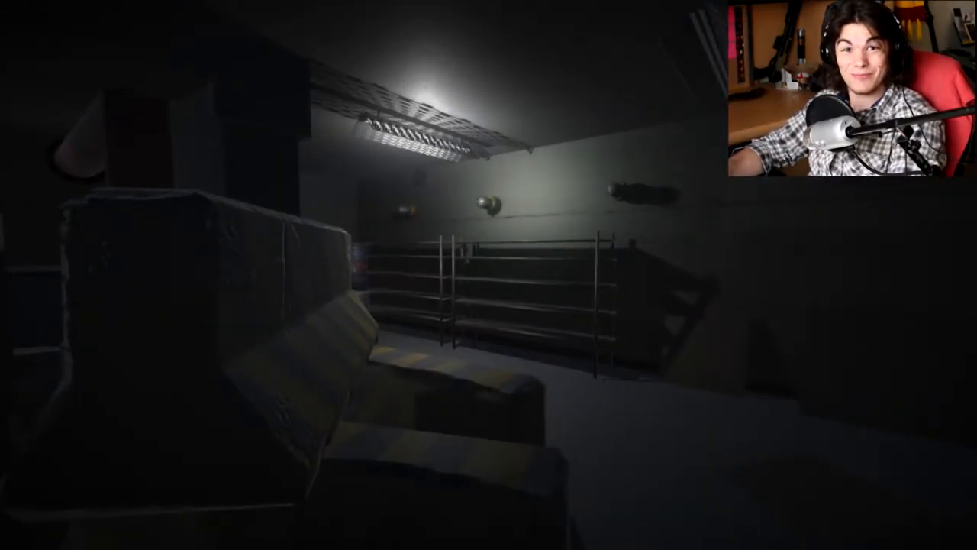
{"action": "key", "text": "w"}
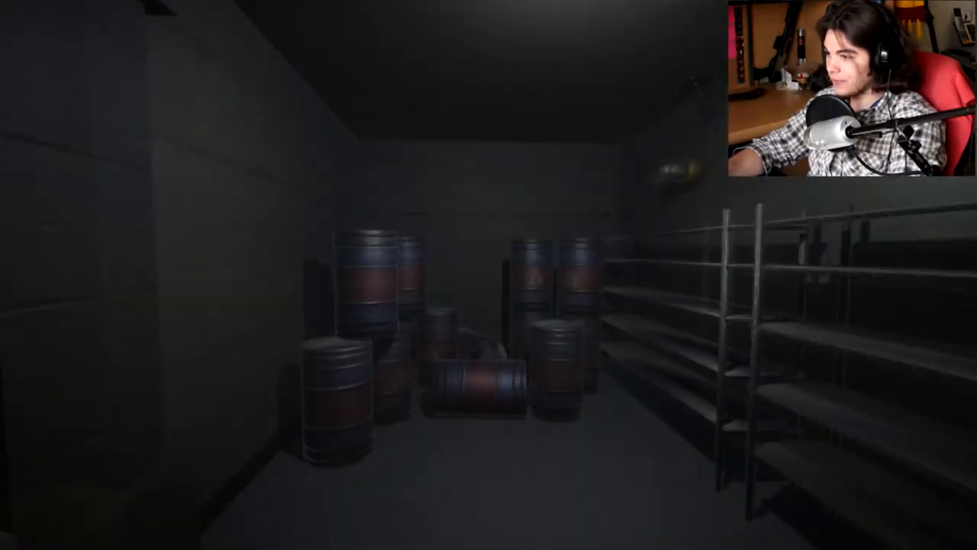
{"action": "key", "text": "w"}
{"action": "key", "text": "w"}
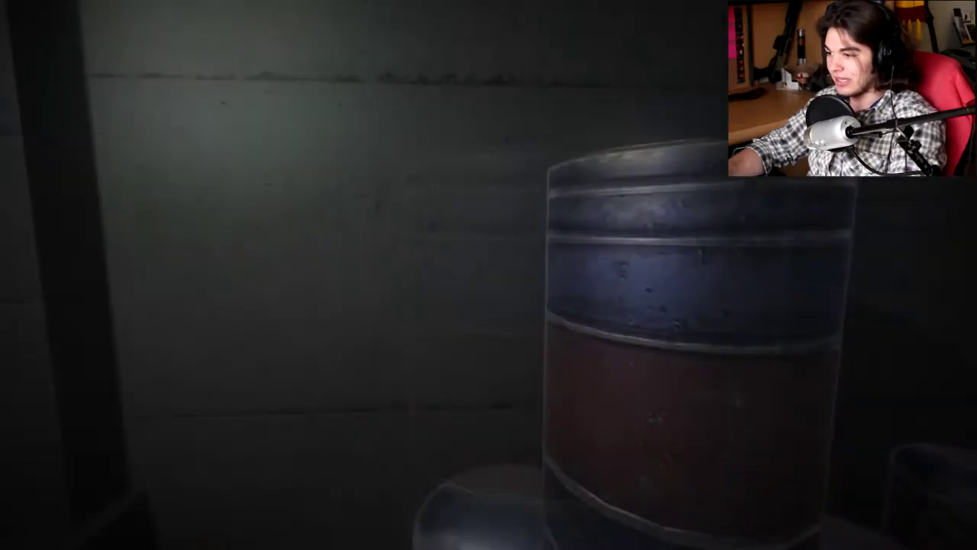
{"action": "left_click_drag", "start_coordinate": [488, 275], "coordinate": [687, 275]}
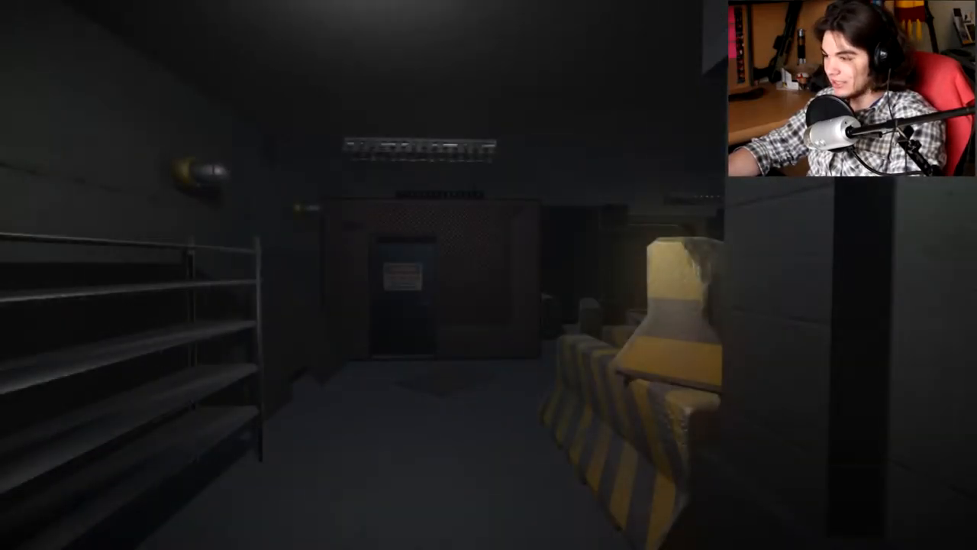
{"action": "key", "text": "d"}
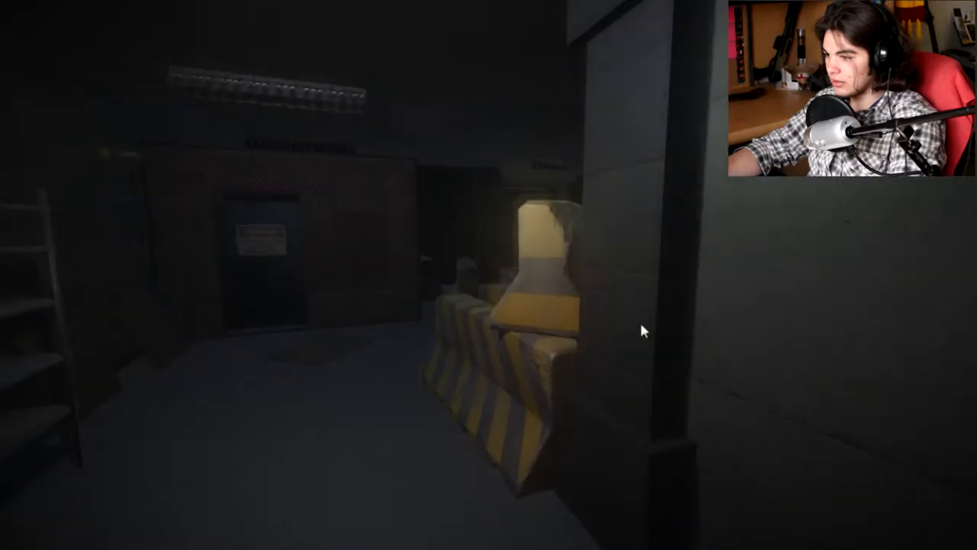
{"action": "key", "text": "a"}
{"action": "key", "text": "w"}
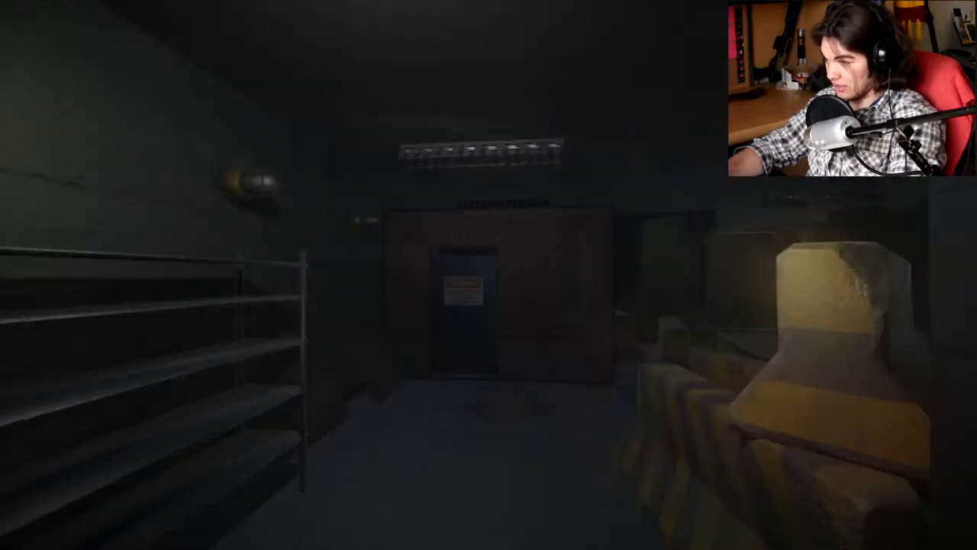
{"action": "key", "text": "w"}
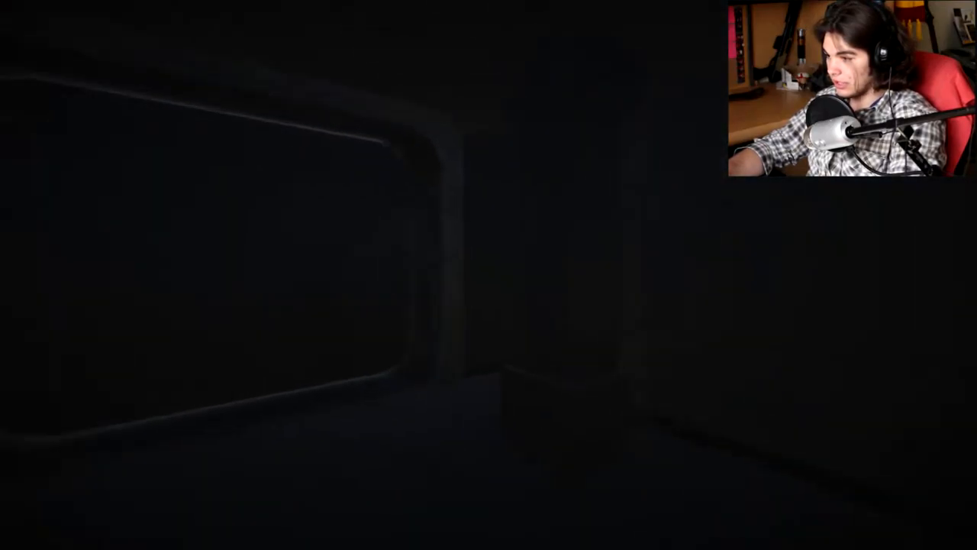
{"action": "key", "text": "a"}
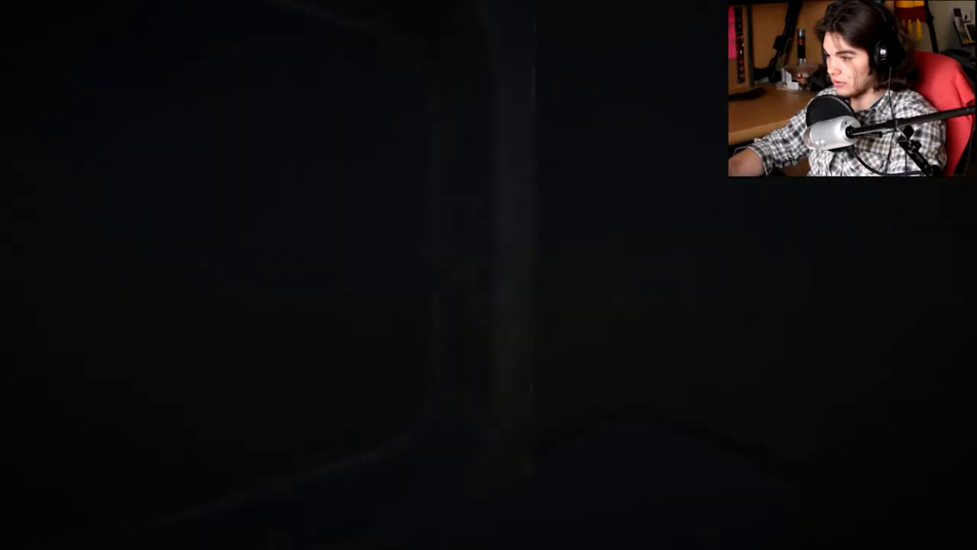
{"action": "key", "text": "d"}
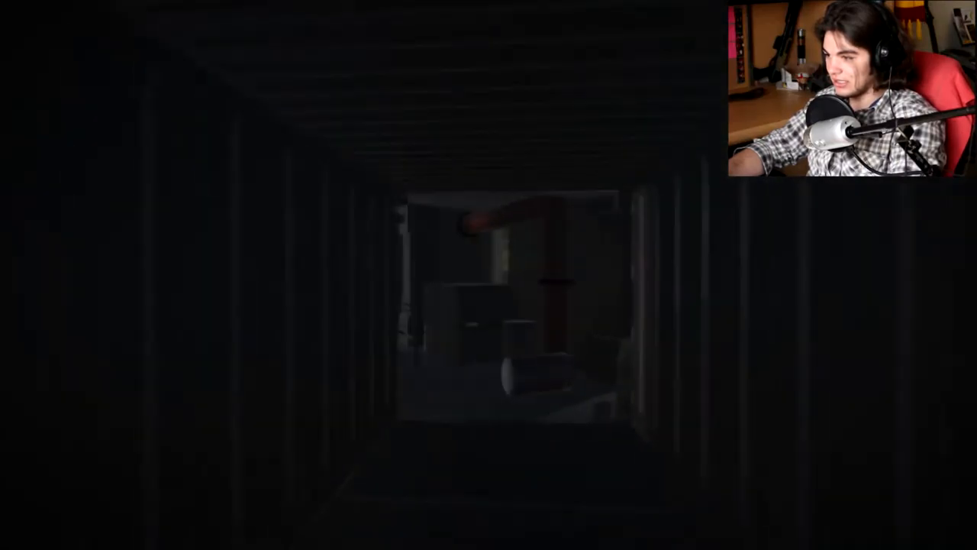
{"action": "key", "text": "w"}
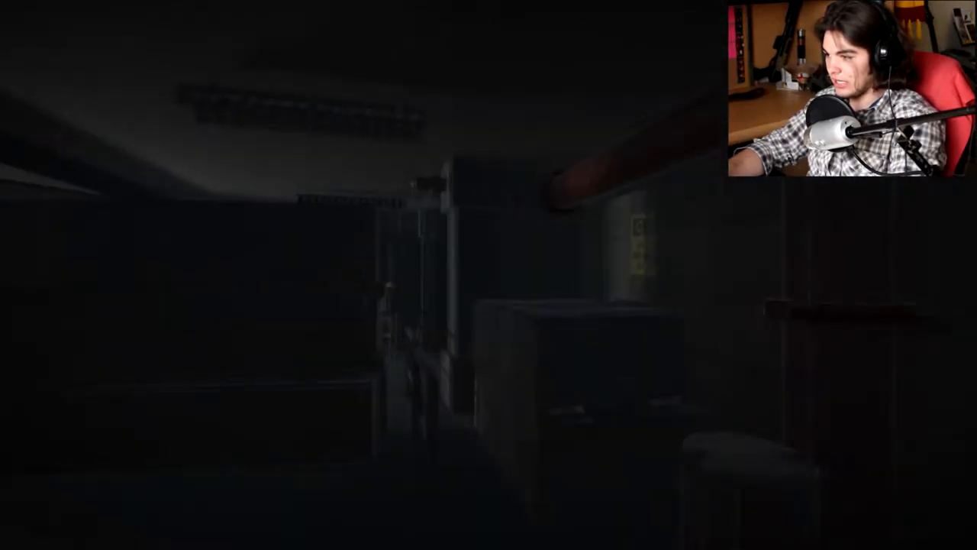
{"action": "key", "text": "w"}
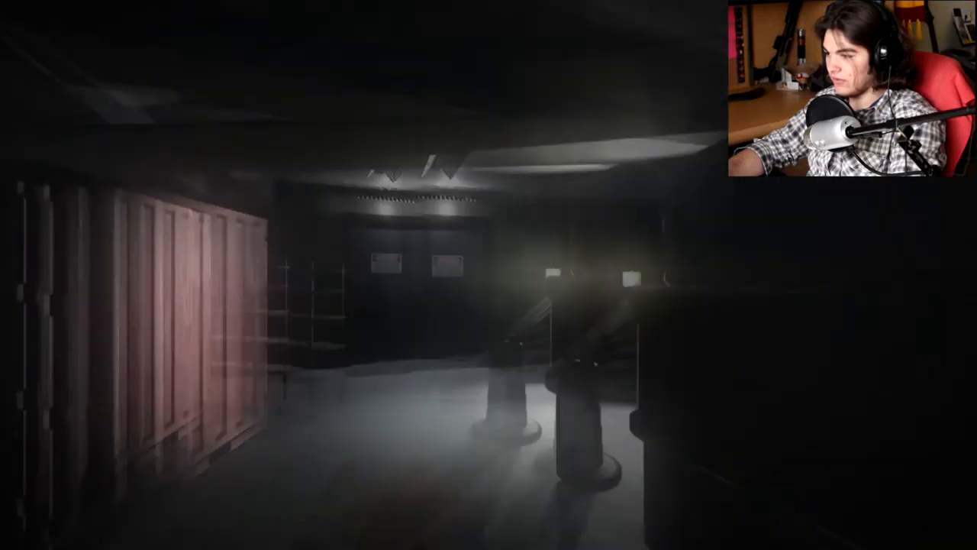
{"action": "key", "text": "w"}
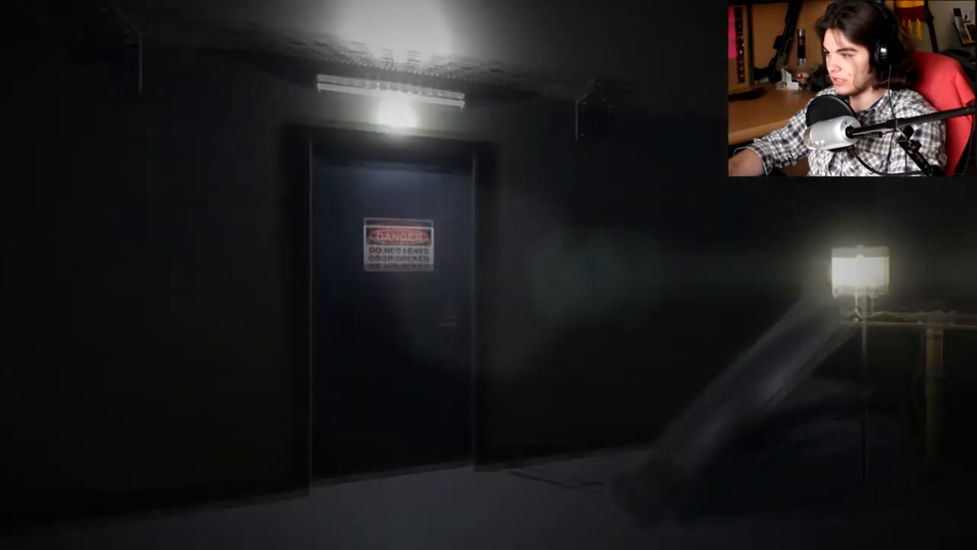
{"action": "key", "text": "w"}
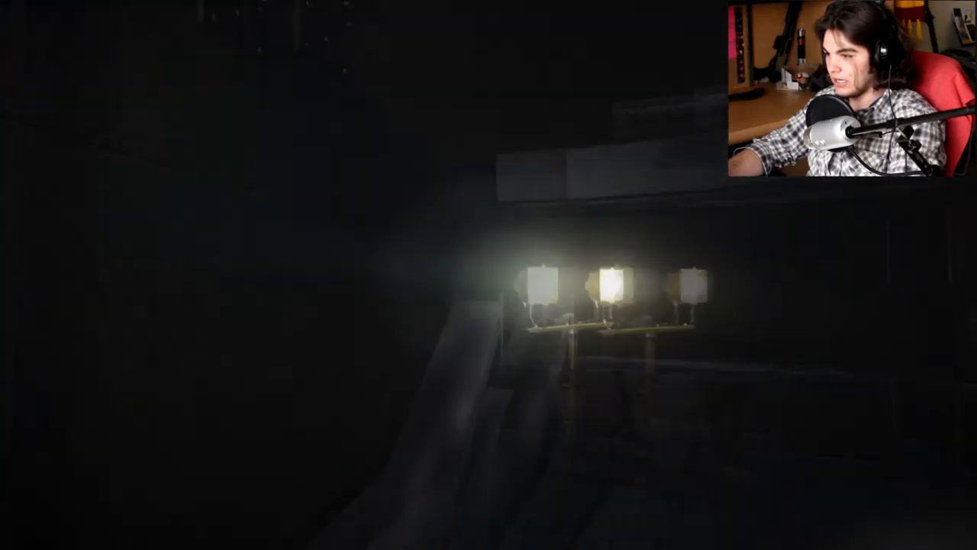
{"action": "key", "text": "w"}
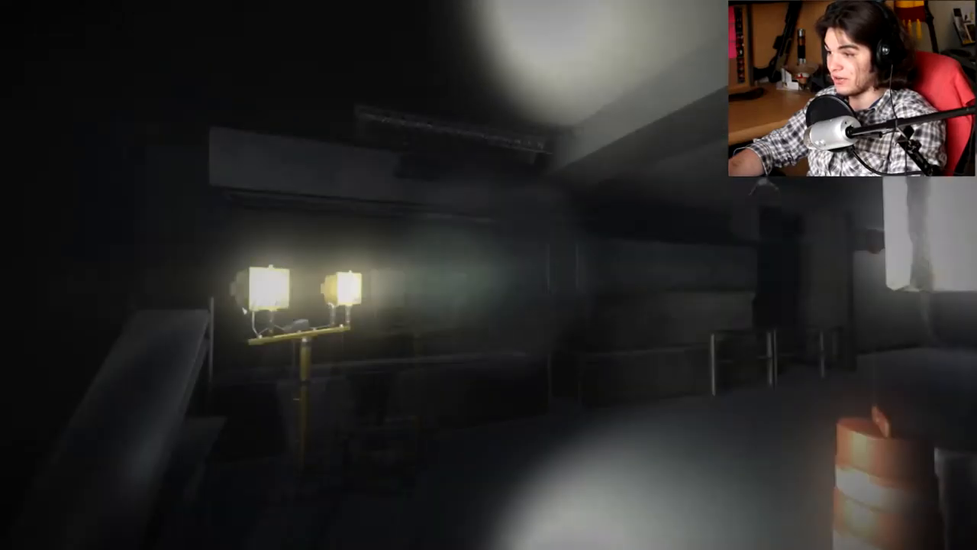
{"action": "key", "text": "w"}
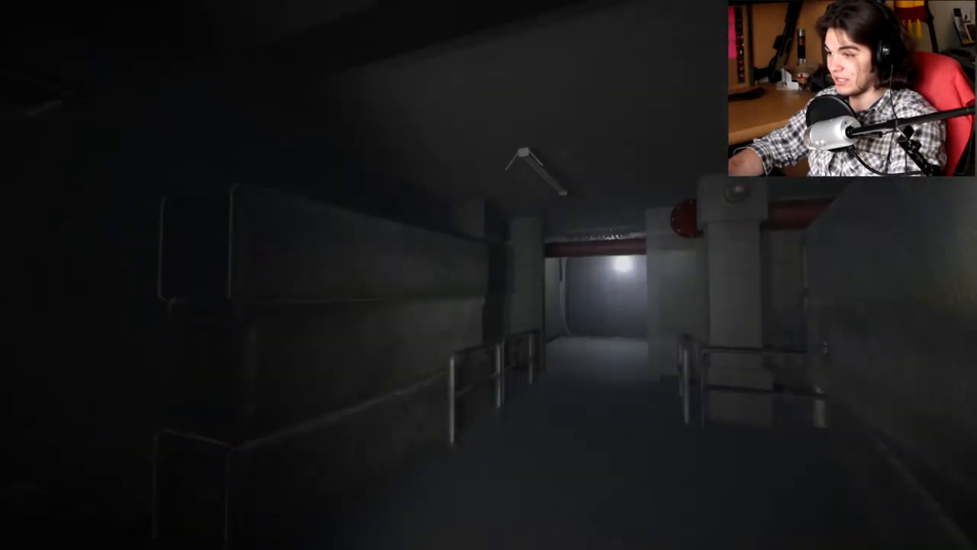
{"action": "key", "text": "w"}
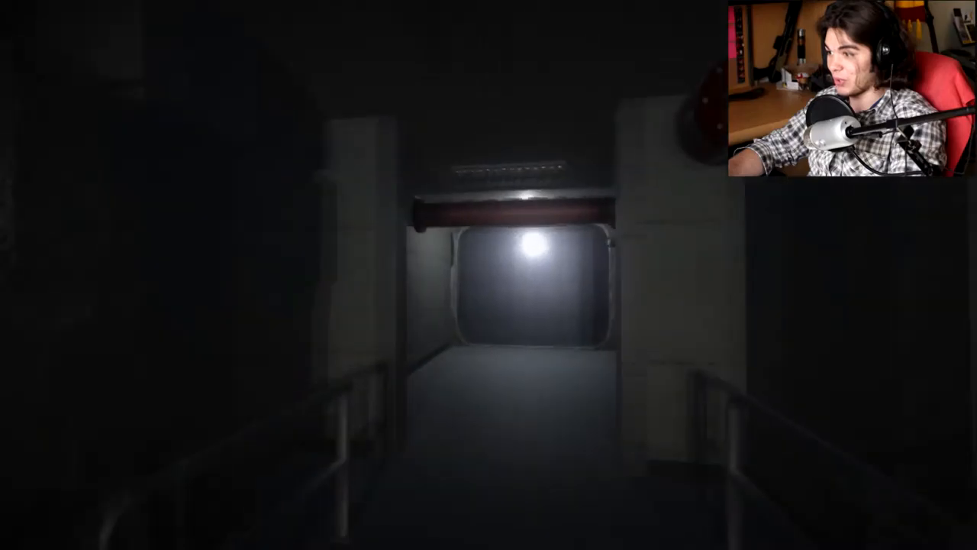
{"action": "key", "text": "w"}
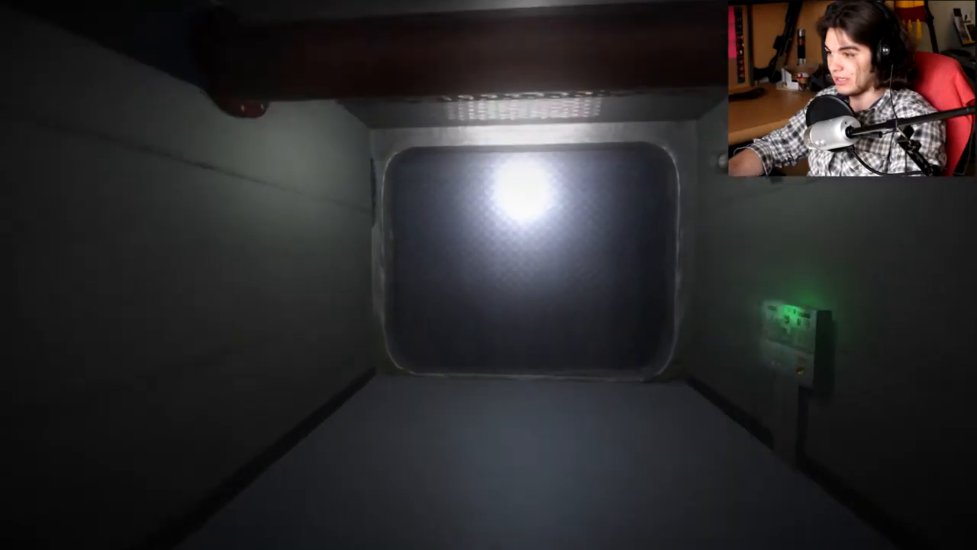
{"action": "key", "text": "w"}
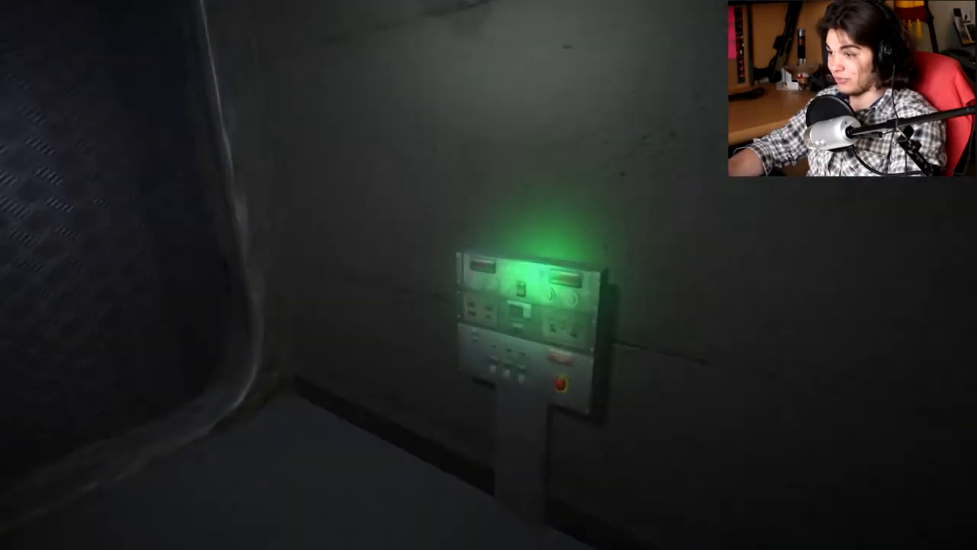
{"action": "key", "text": "w"}
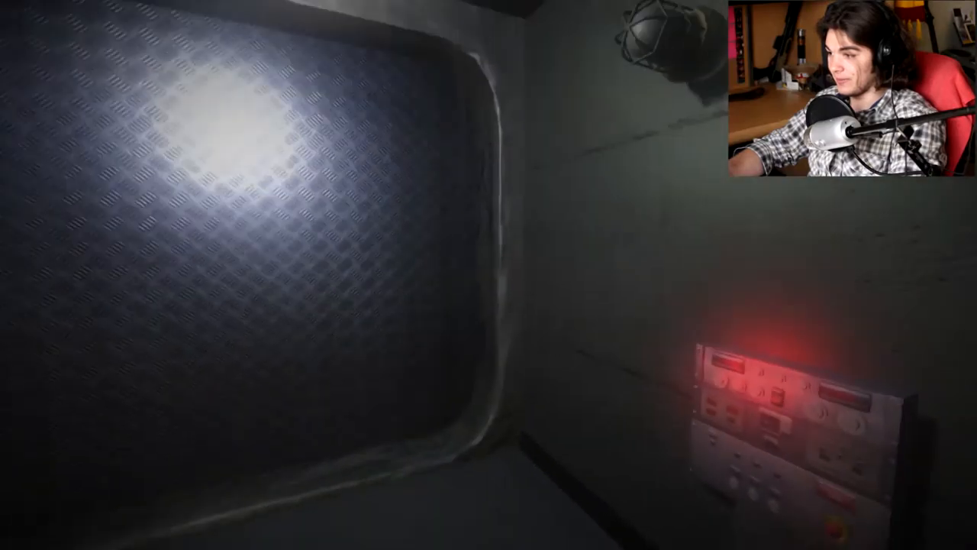
{"action": "key", "text": "s"}
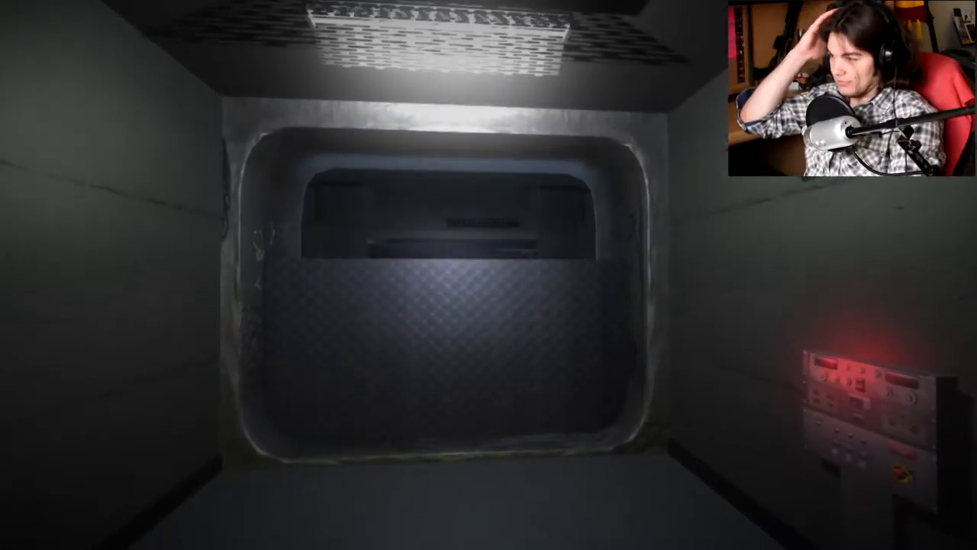
{"action": "key", "text": "w"}
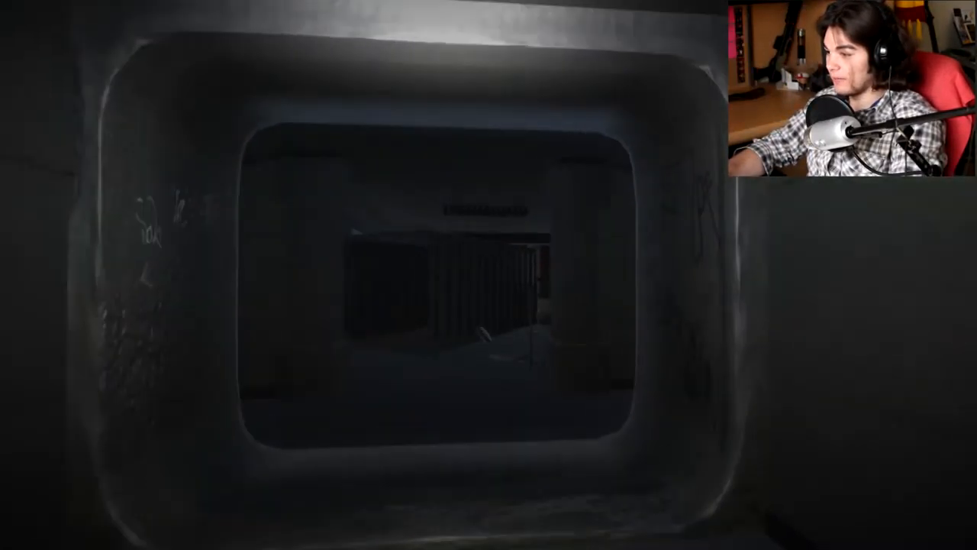
{"action": "key", "text": "w"}
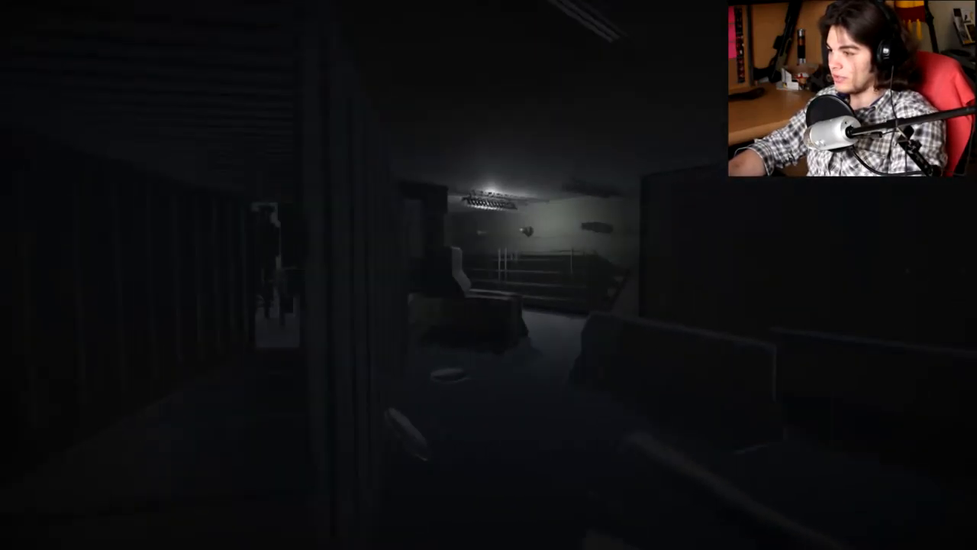
{"action": "key", "text": "w"}
{"action": "key", "text": "w"}
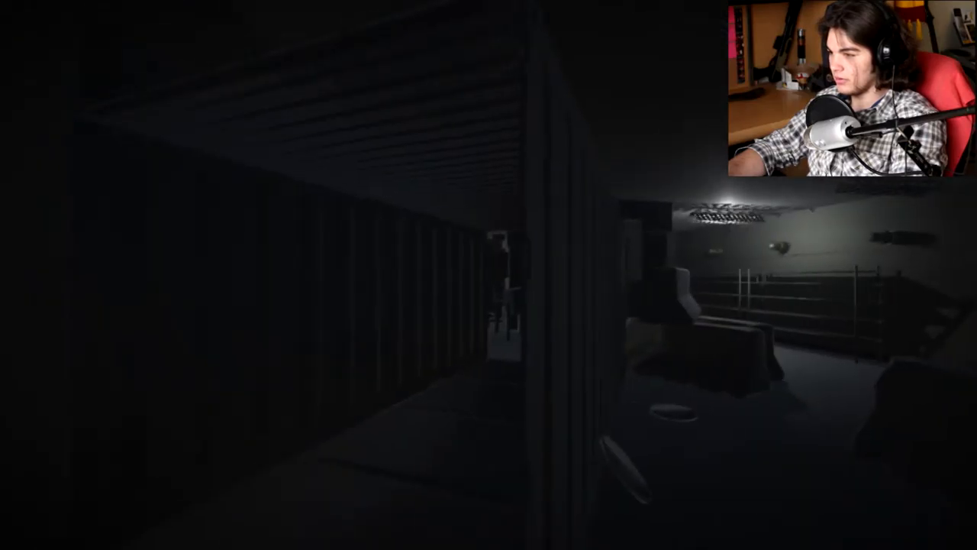
{"action": "key", "text": "w"}
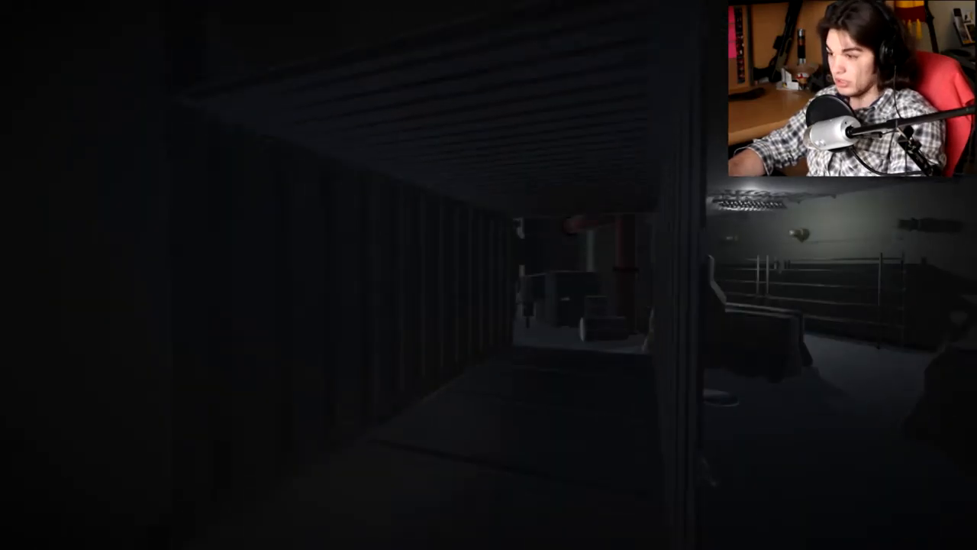
{"action": "key", "text": "w"}
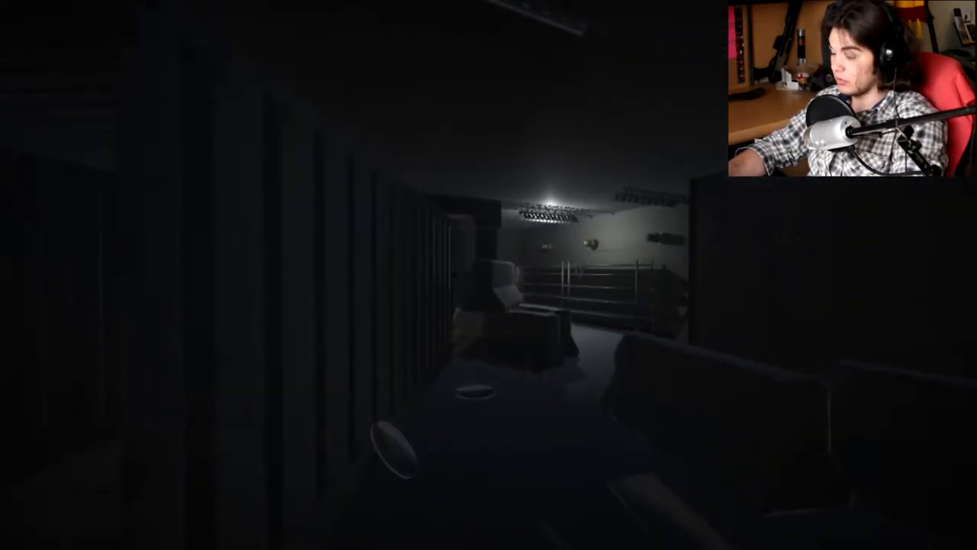
{"action": "key", "text": "w"}
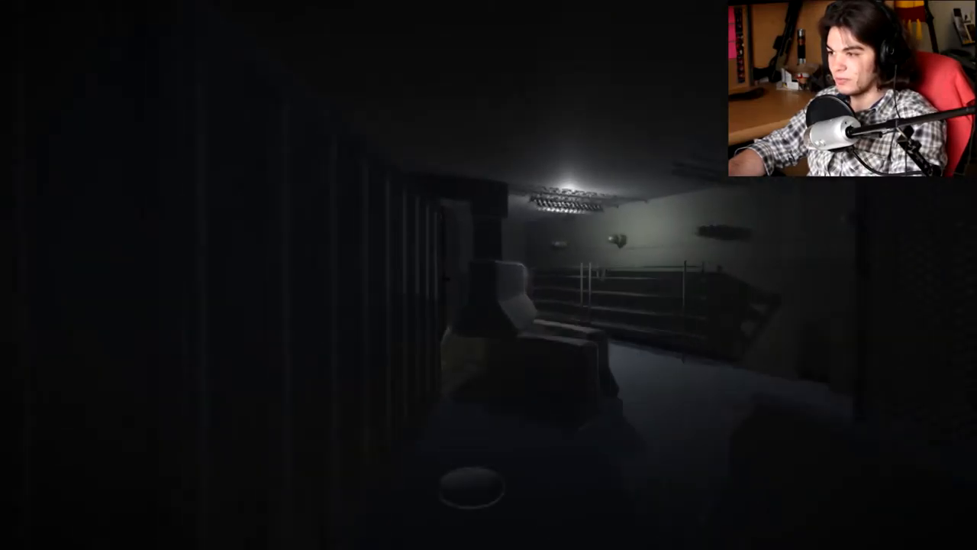
{"action": "key", "text": "w"}
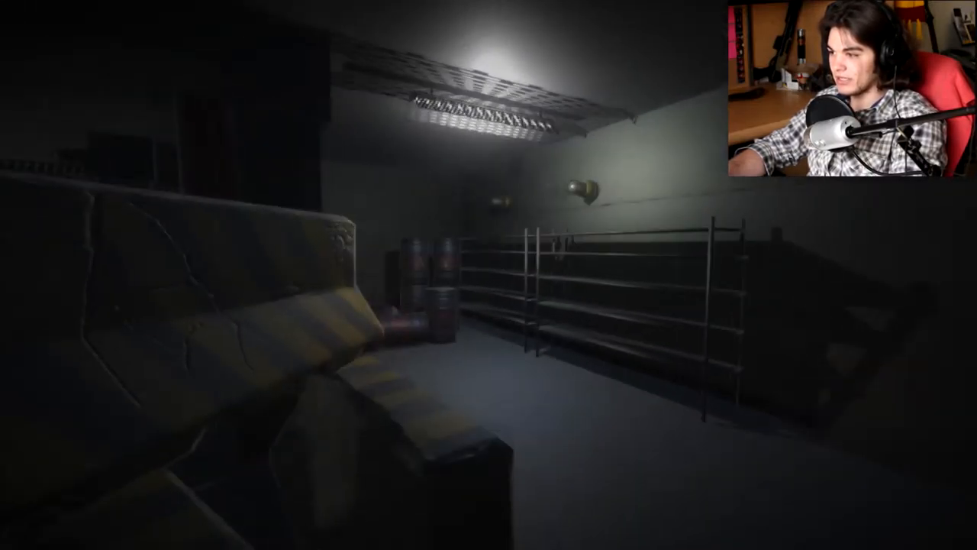
{"action": "key", "text": "w"}
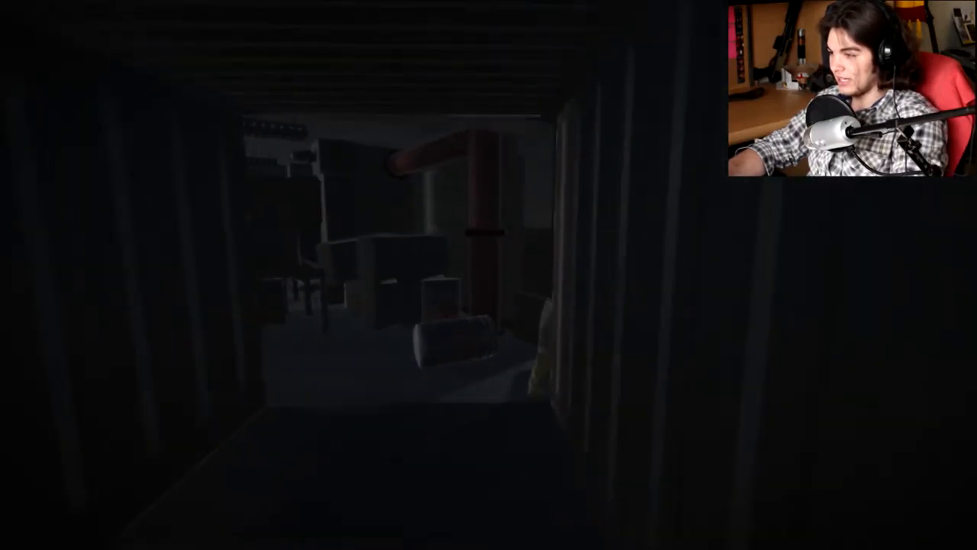
{"action": "key", "text": "w"}
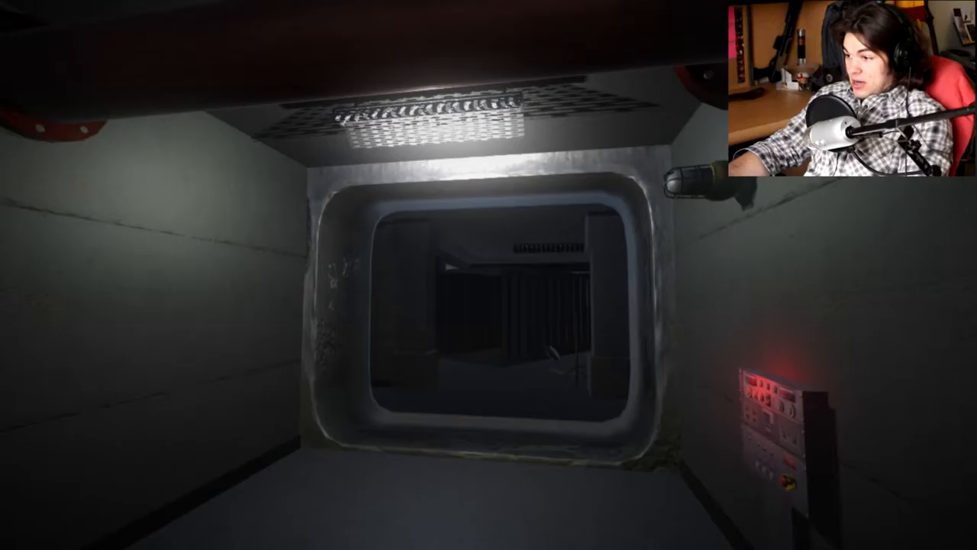
{"action": "key", "text": "w"}
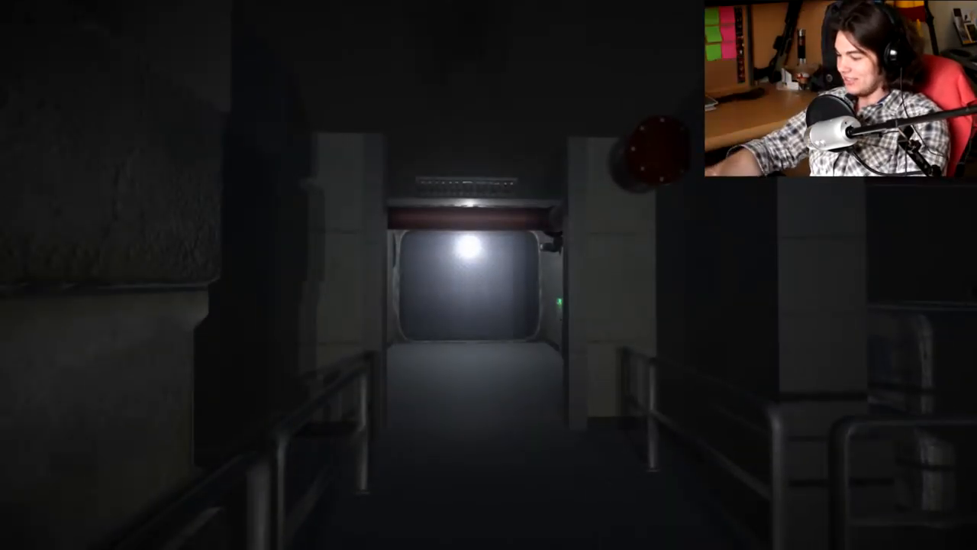
{"action": "key", "text": "w"}
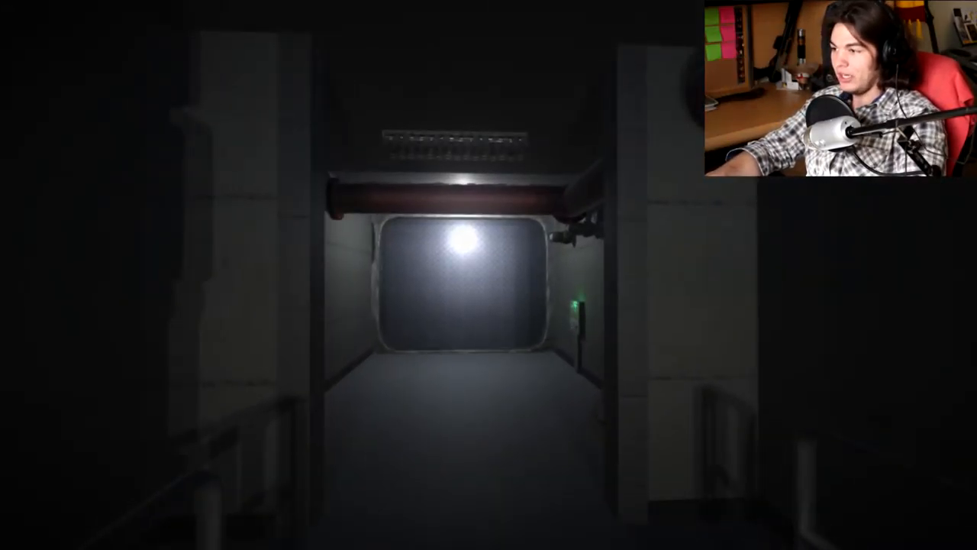
{"action": "key", "text": "w"}
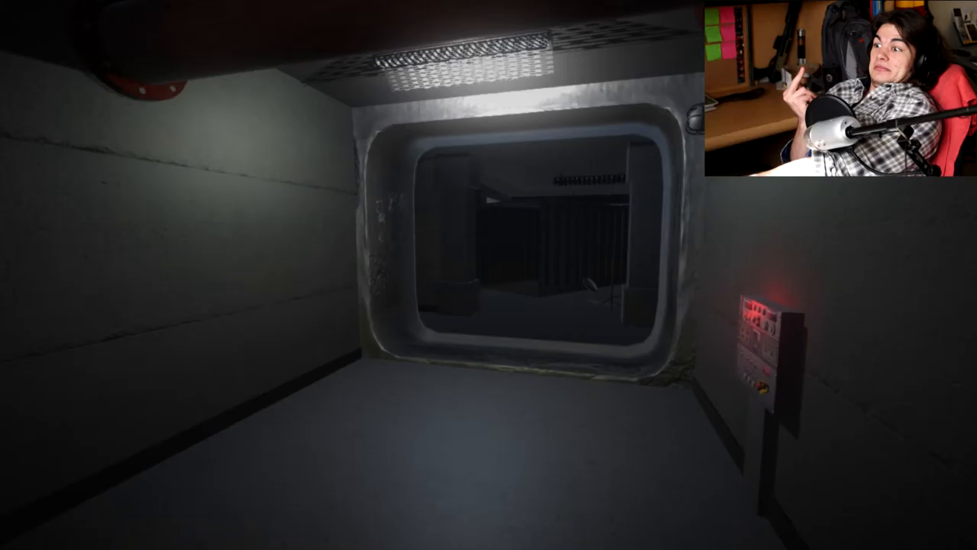
{"action": "key", "text": "w"}
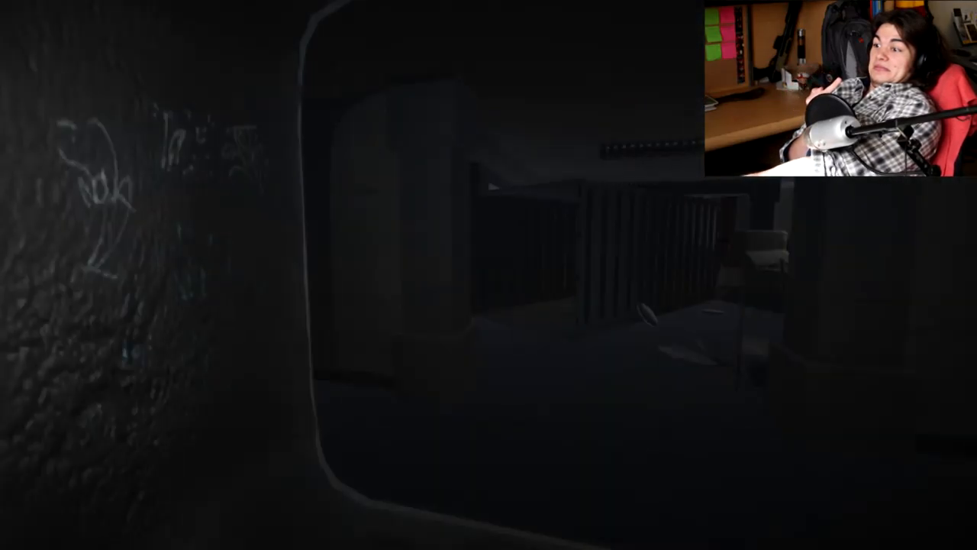
{"action": "key", "text": "w"}
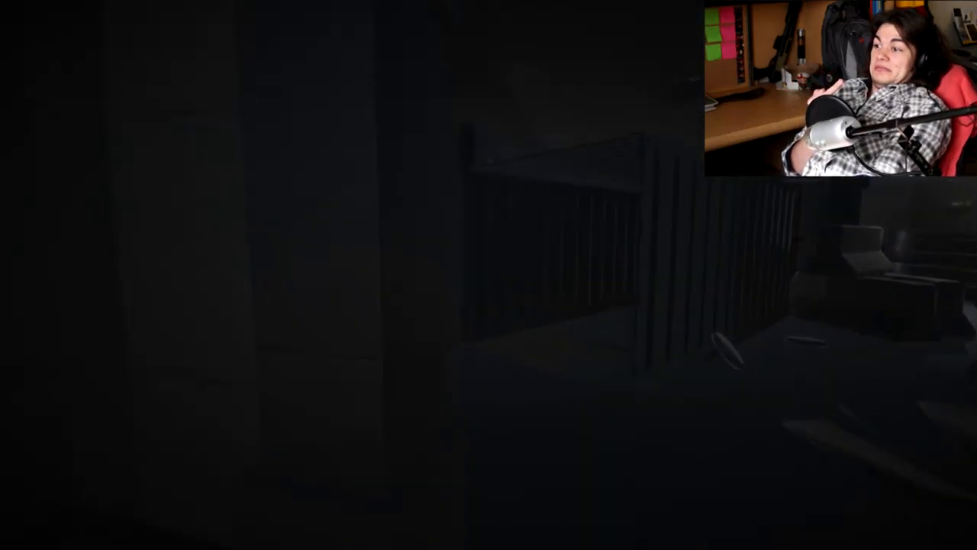
{"action": "key", "text": "w"}
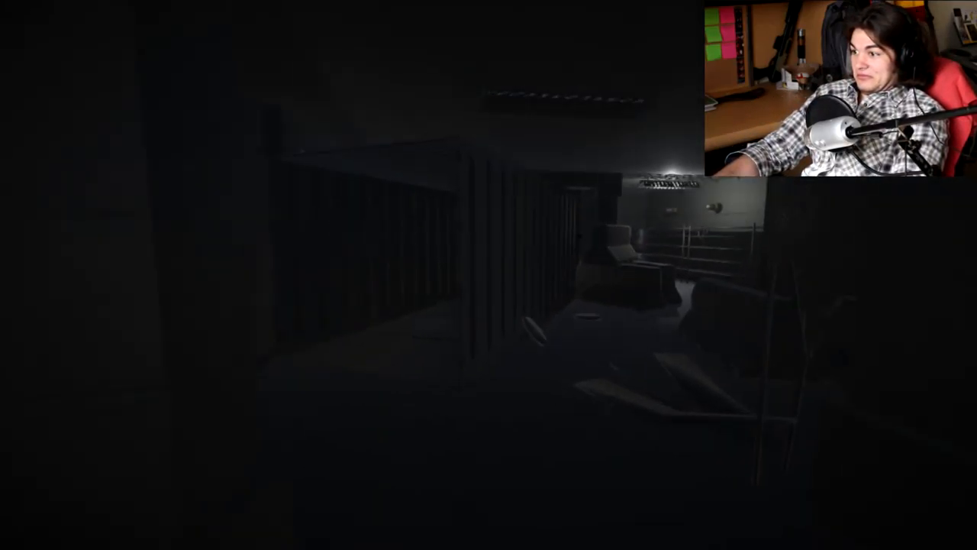
{"action": "key", "text": "w"}
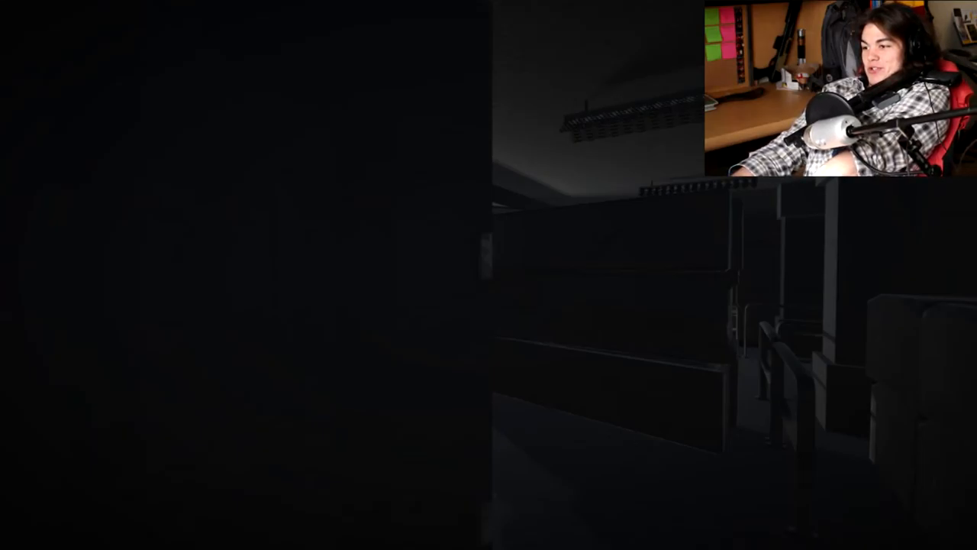
{"action": "key", "text": "w"}
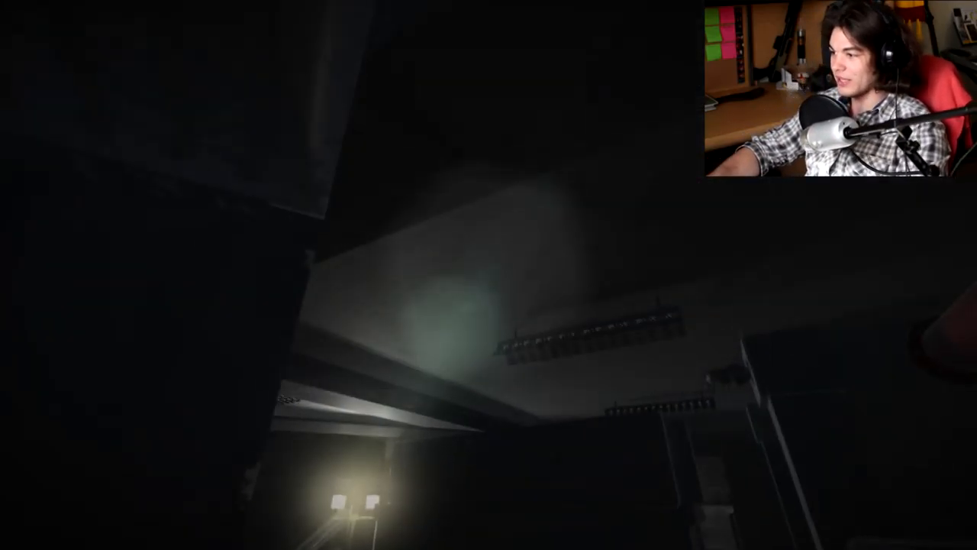
{"action": "key", "text": "w"}
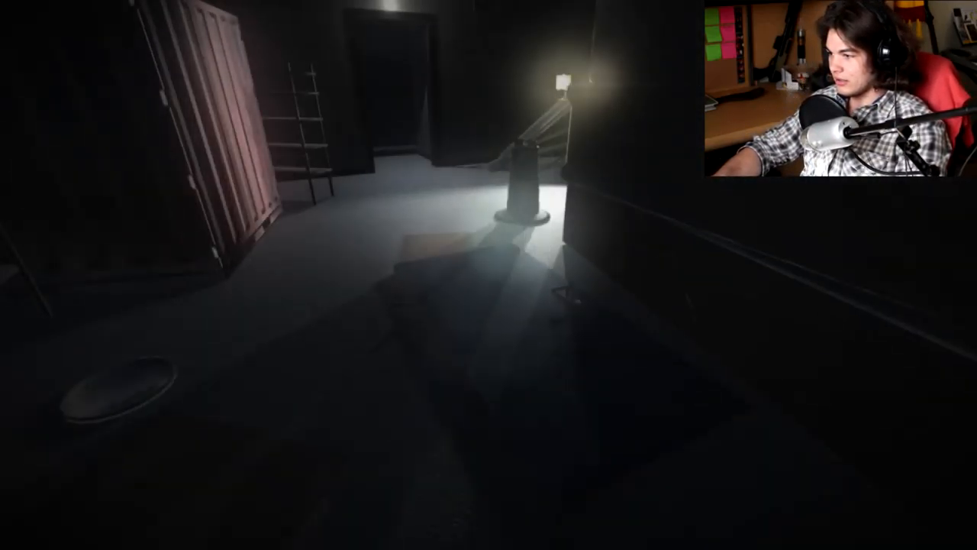
{"action": "key", "text": "w"}
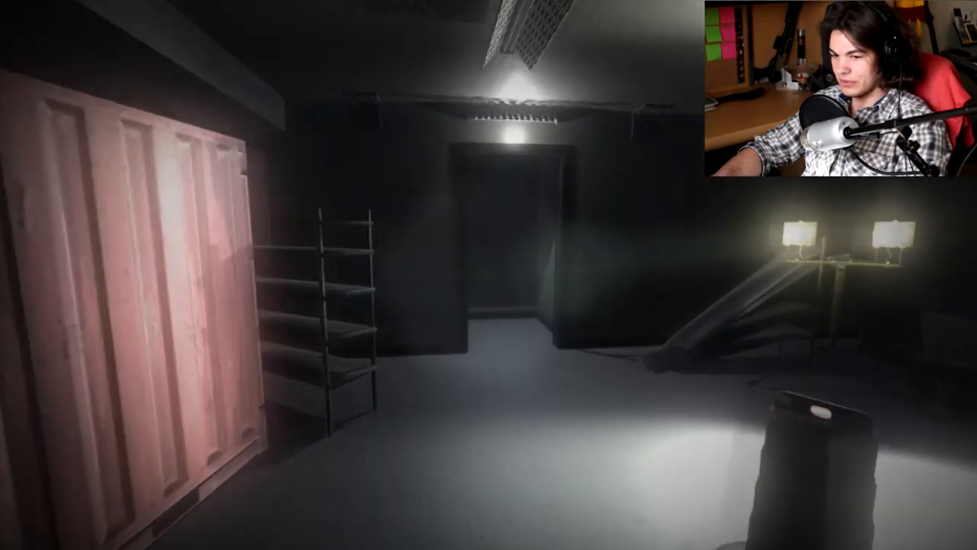
{"action": "key", "text": "w"}
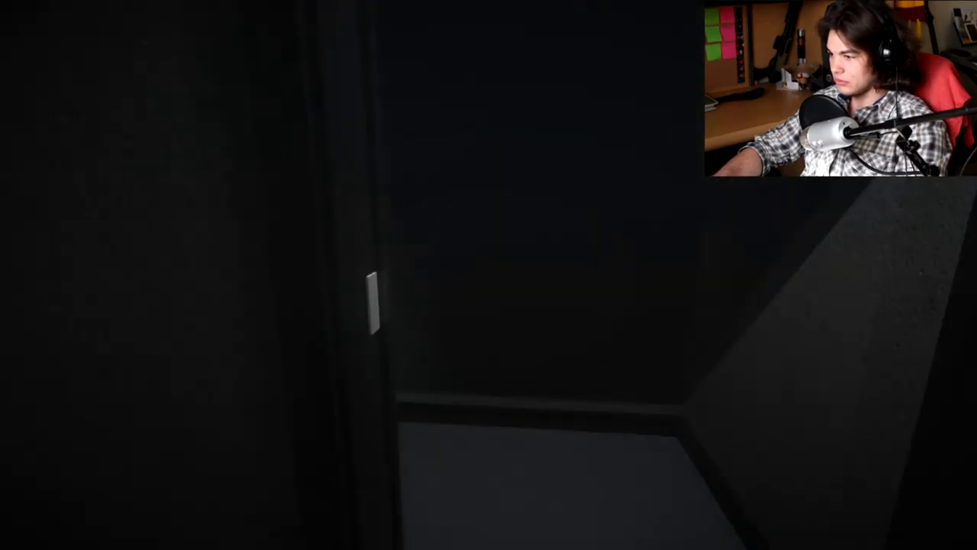
{"action": "key", "text": "w"}
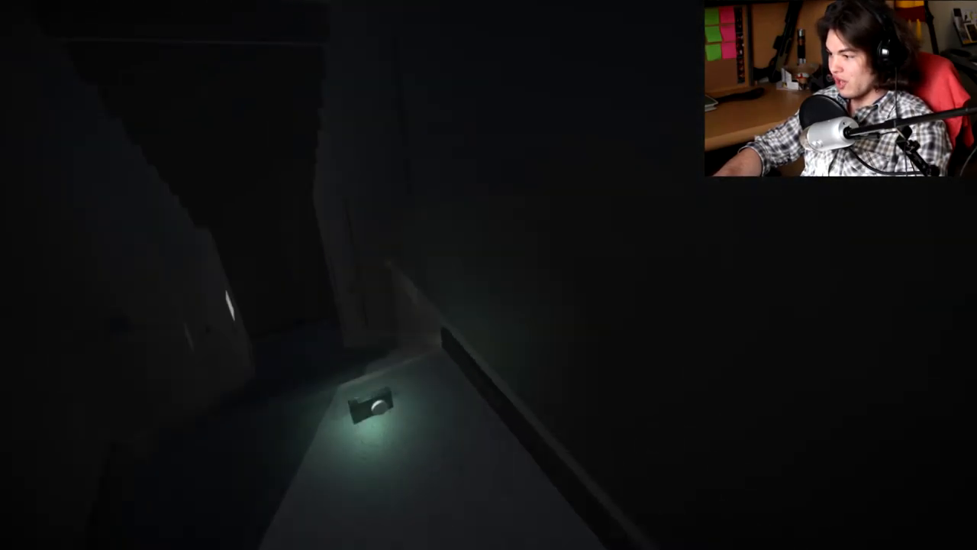
{"action": "key", "text": "e"}
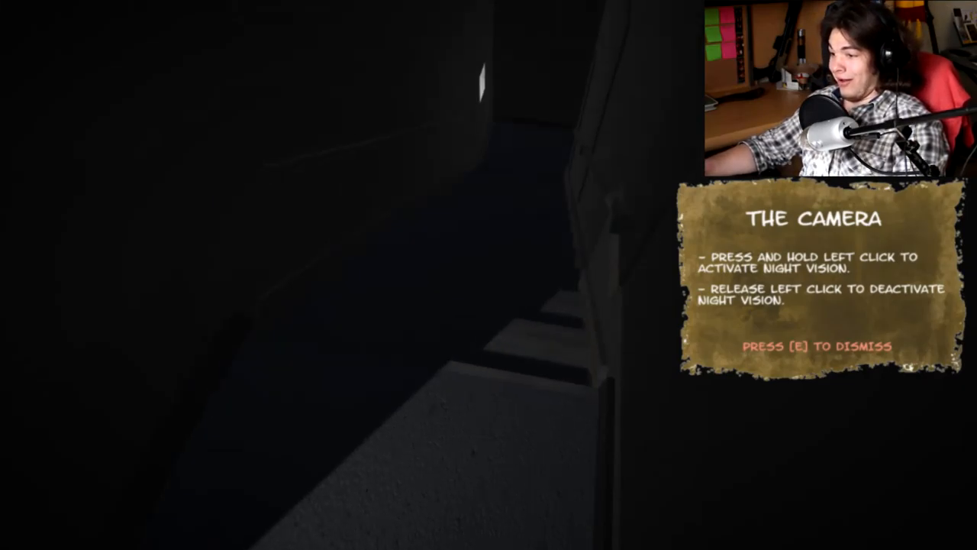
{"action": "key", "text": "e"}
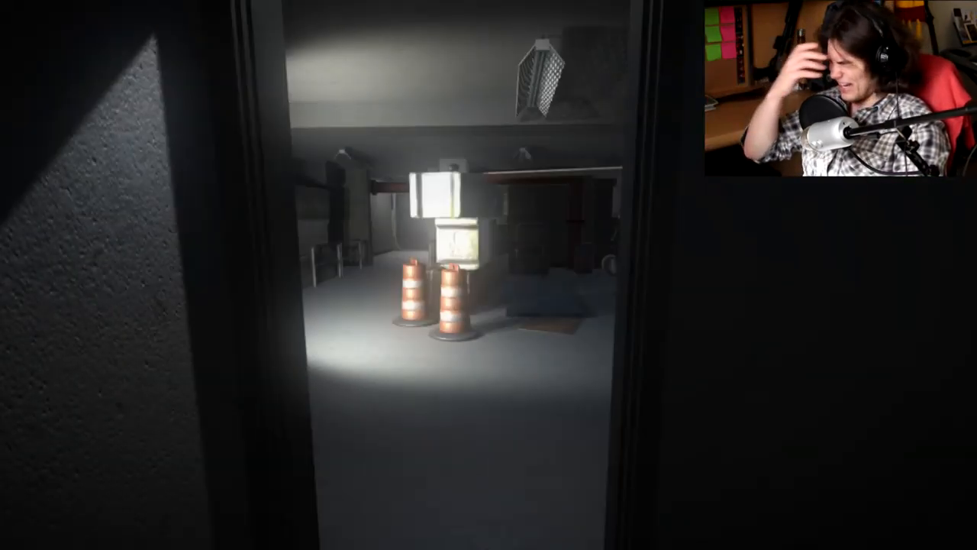
{"action": "key", "text": "f"}
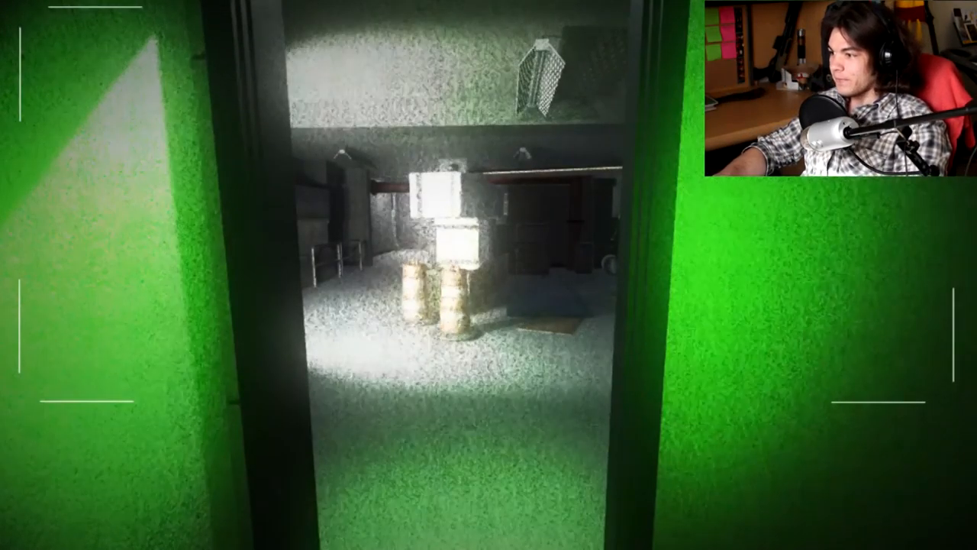
{"action": "key", "text": "f"}
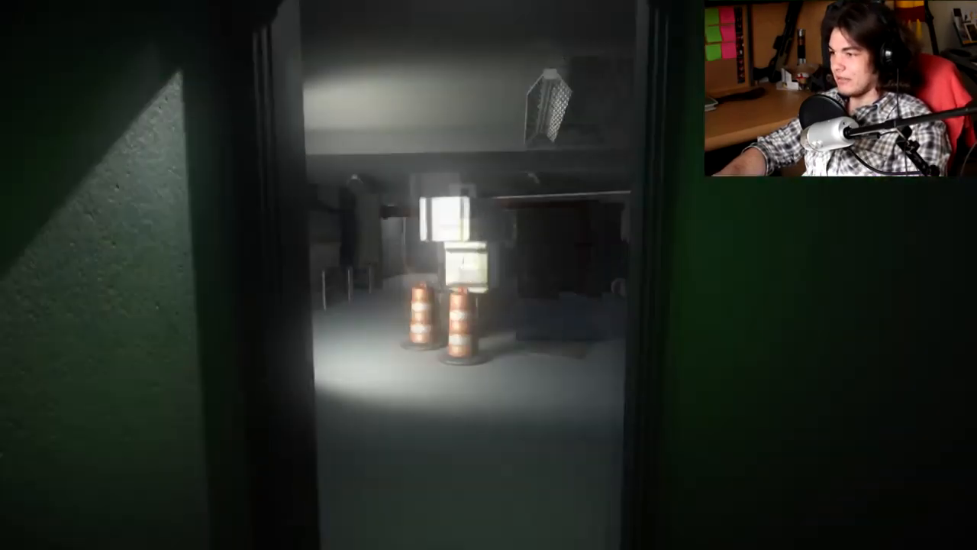